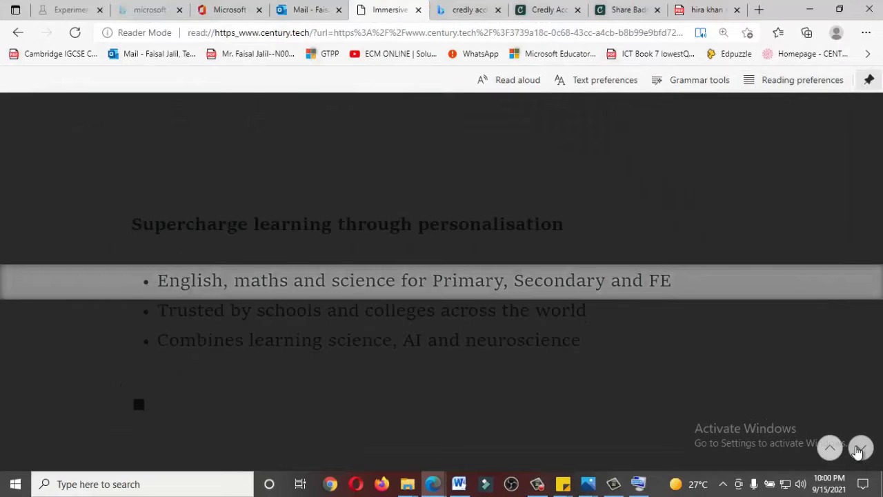
Move the one-line reading focus down through the bullet list on the page and back up.
left_click(859, 448)
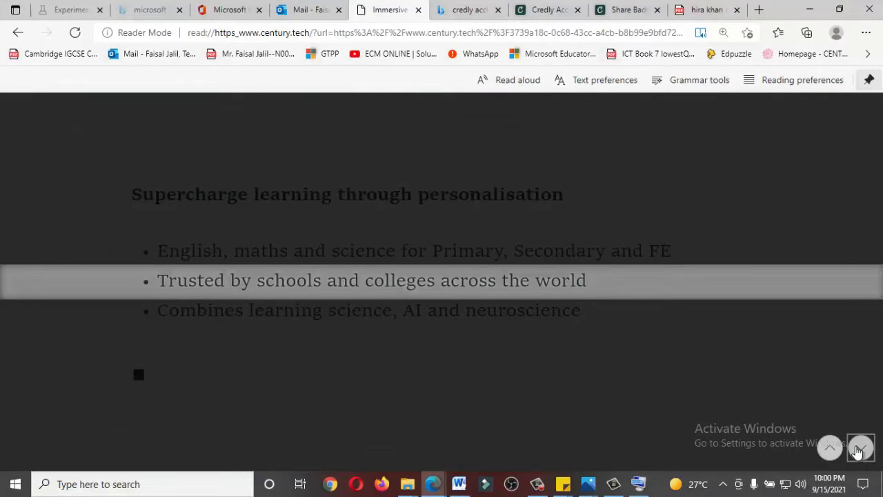
left_click(860, 448)
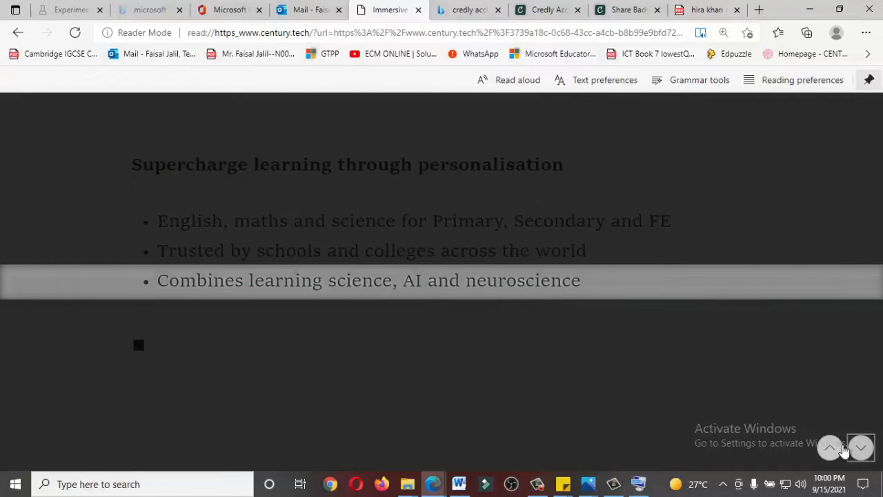
left_click(829, 449)
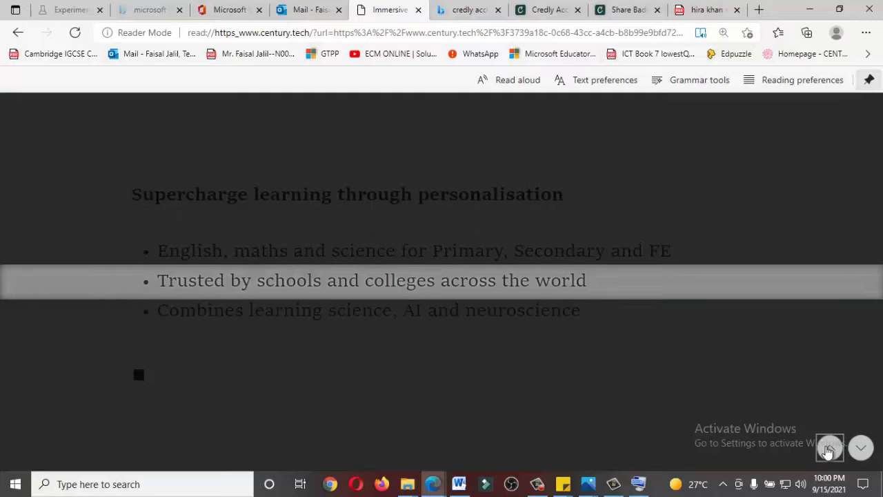
left_click(828, 449)
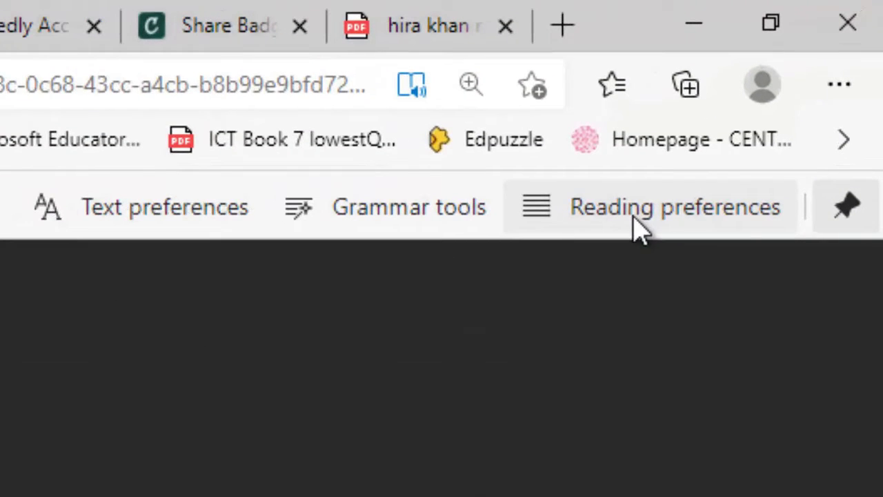
Set line focus to three lines at a time and move the focus band down the text and back up.
left_click(787, 86)
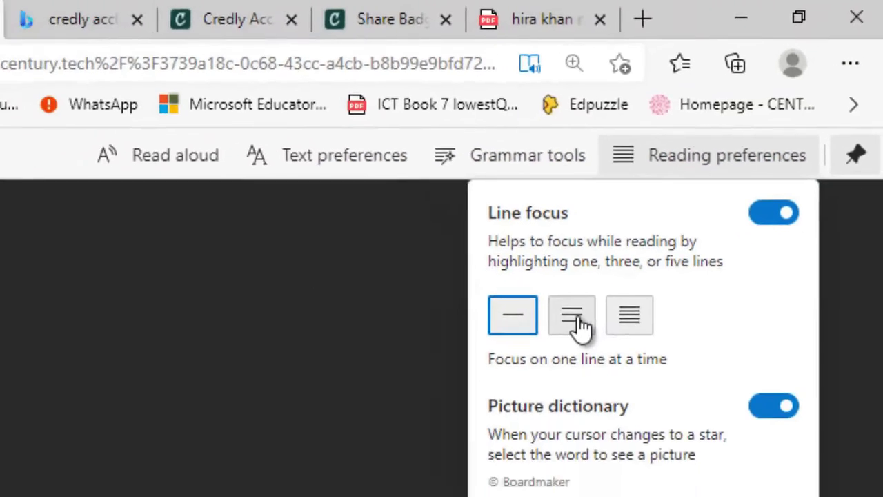
left_click(476, 425)
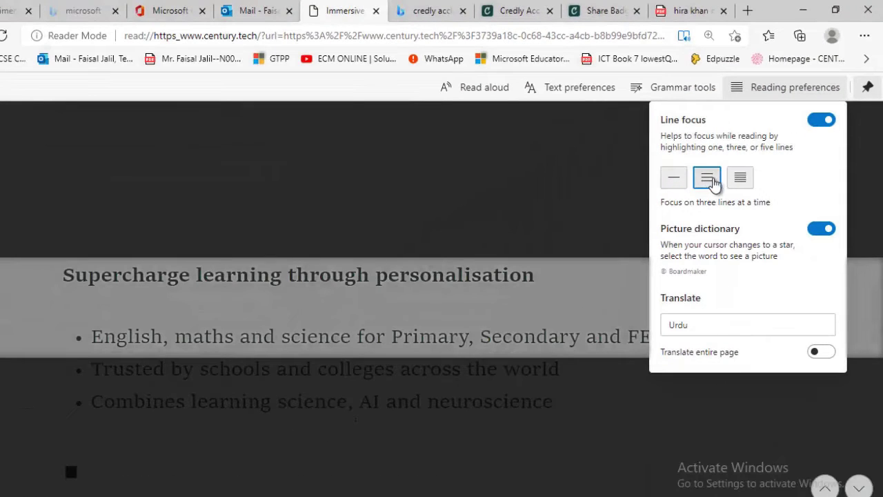
left_click(860, 490)
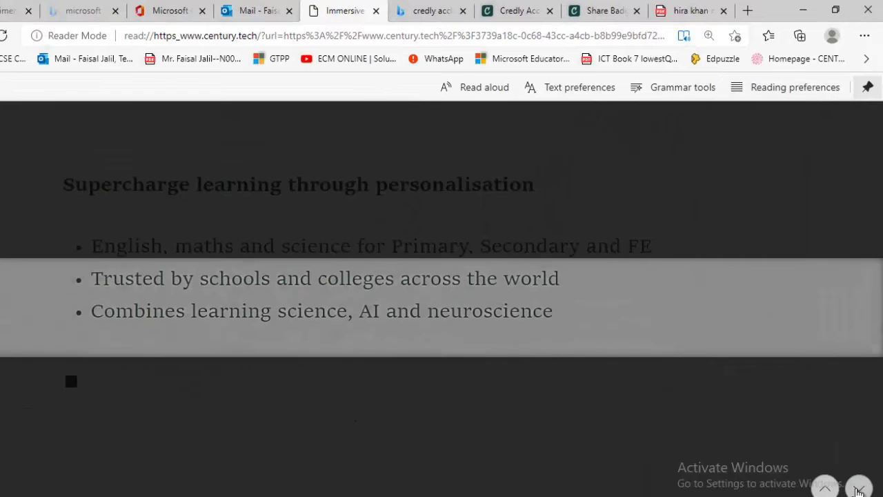
left_click(821, 490)
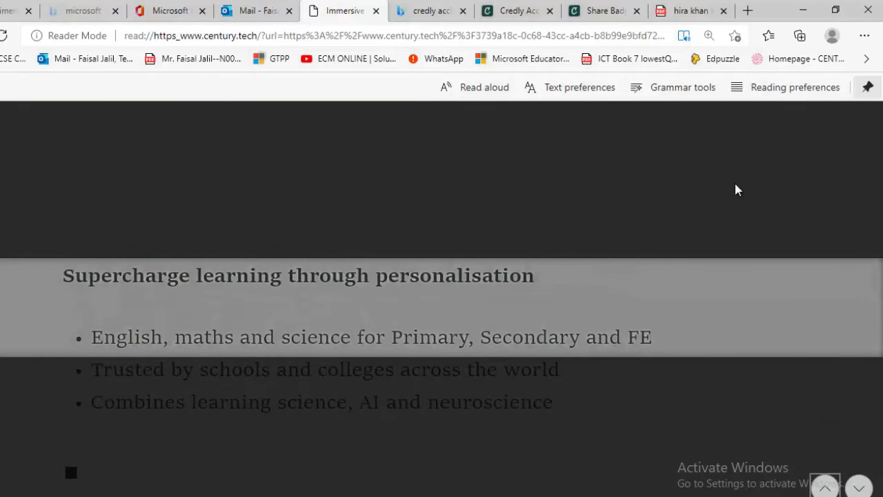
Set line focus to five lines at a time and close the reading preferences.
left_click(783, 96)
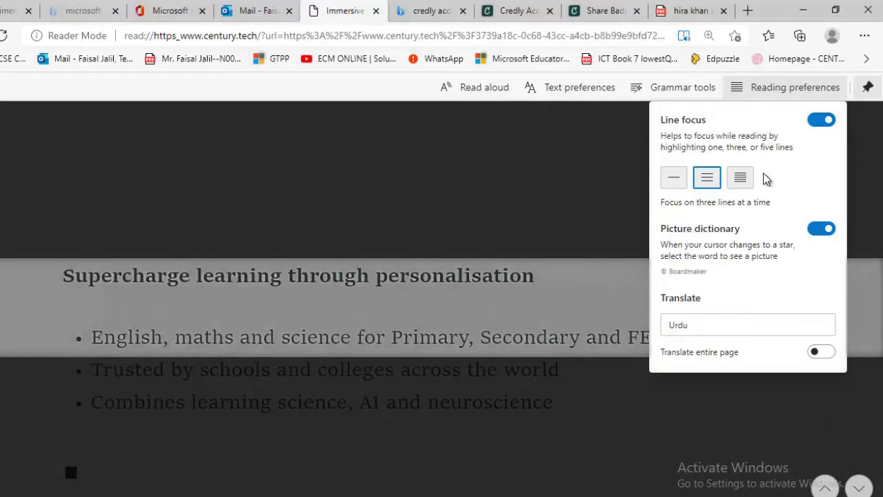
left_click(741, 178)
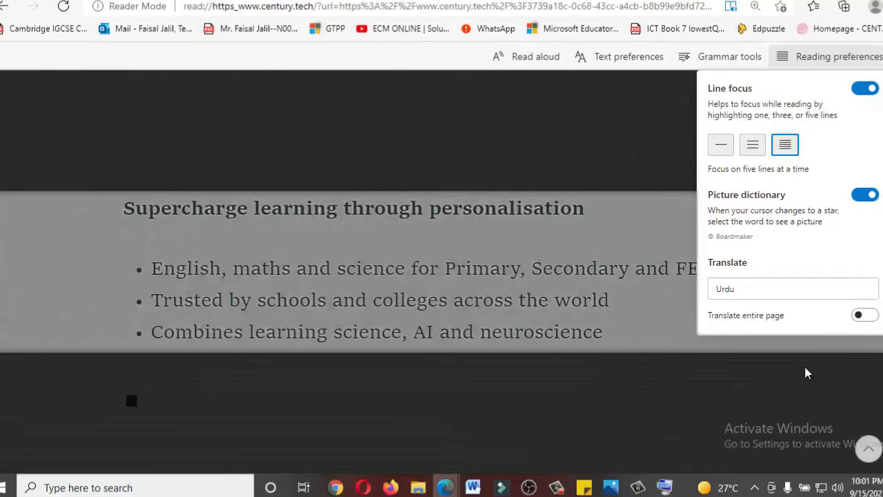
left_click(804, 367)
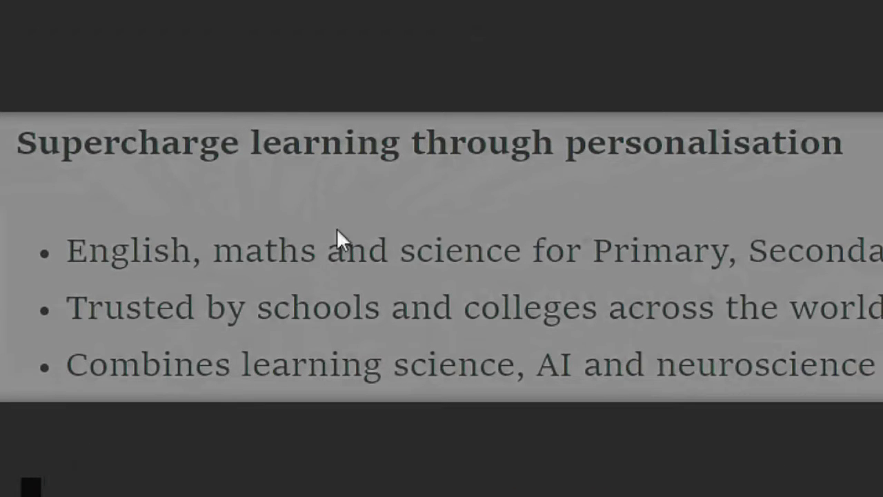
View the picture dictionary images for the words maths, science, world, colleges, schools, Trusted and Combines in the bullet list.
left_click(270, 250)
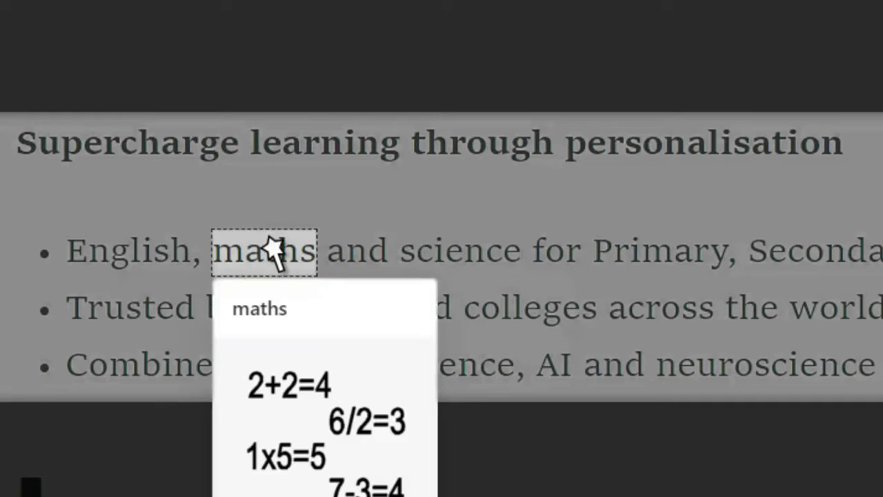
left_click(460, 254)
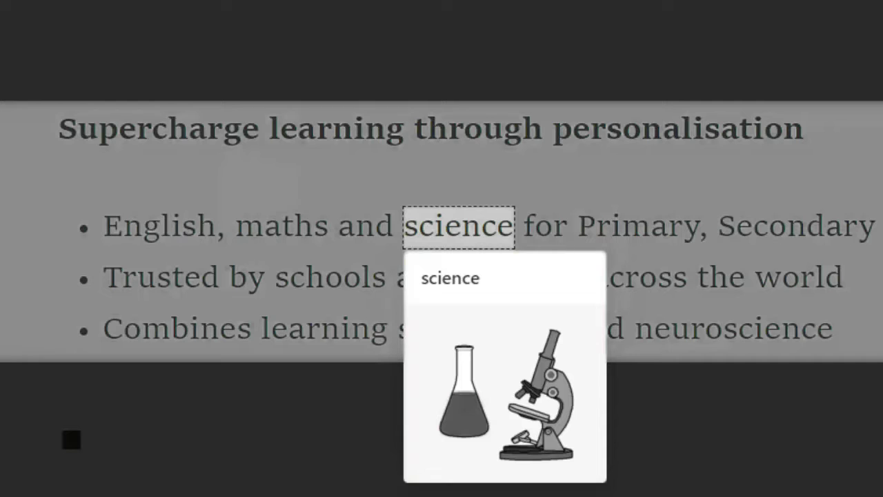
left_click(775, 276)
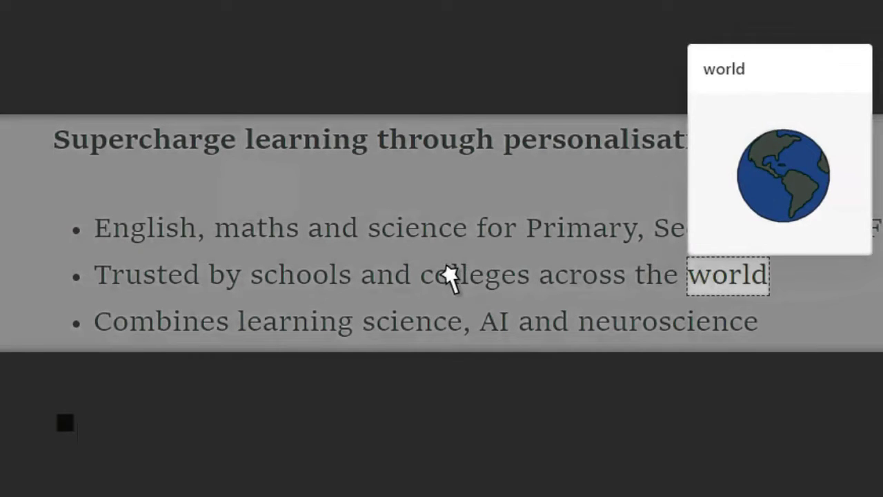
left_click(461, 277)
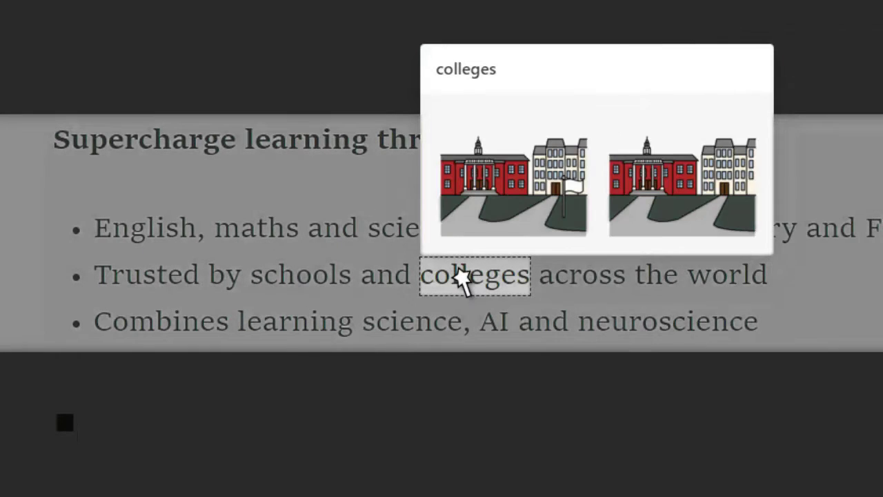
left_click(323, 283)
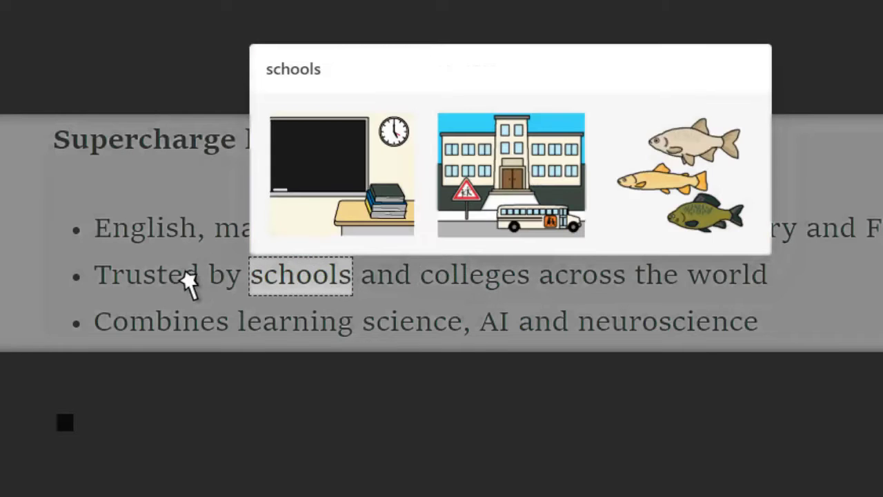
left_click(188, 277)
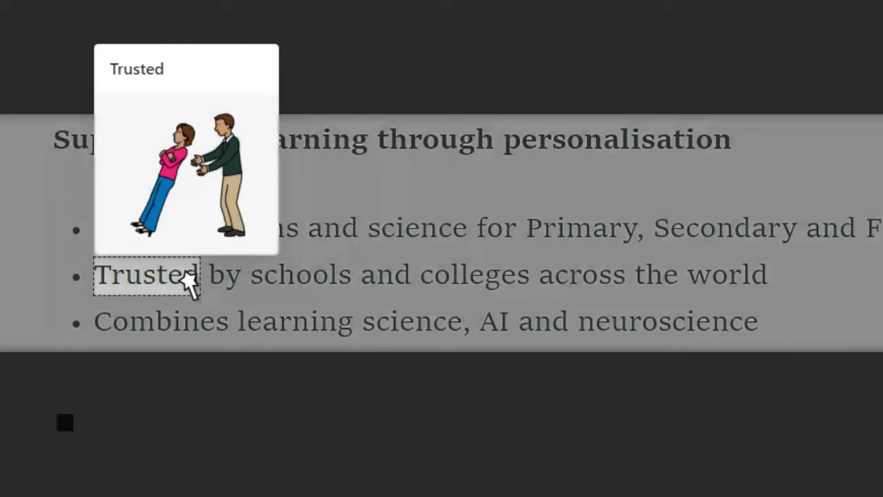
left_click(185, 323)
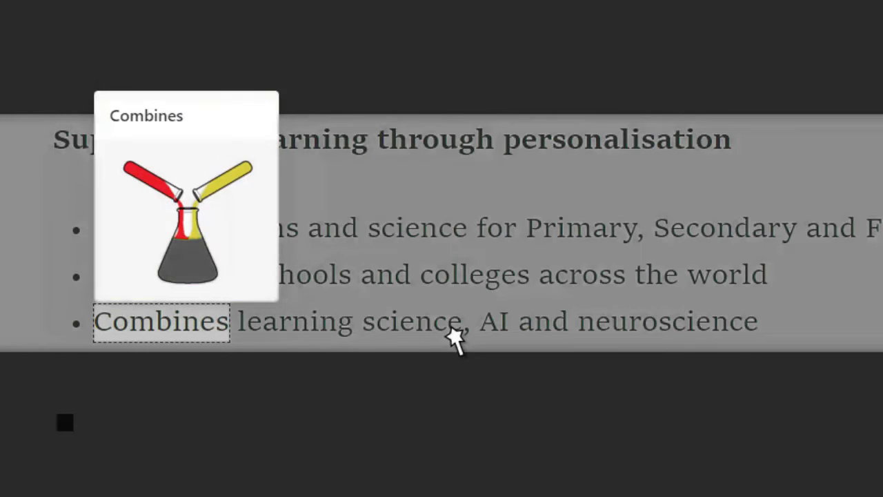
left_click(456, 336)
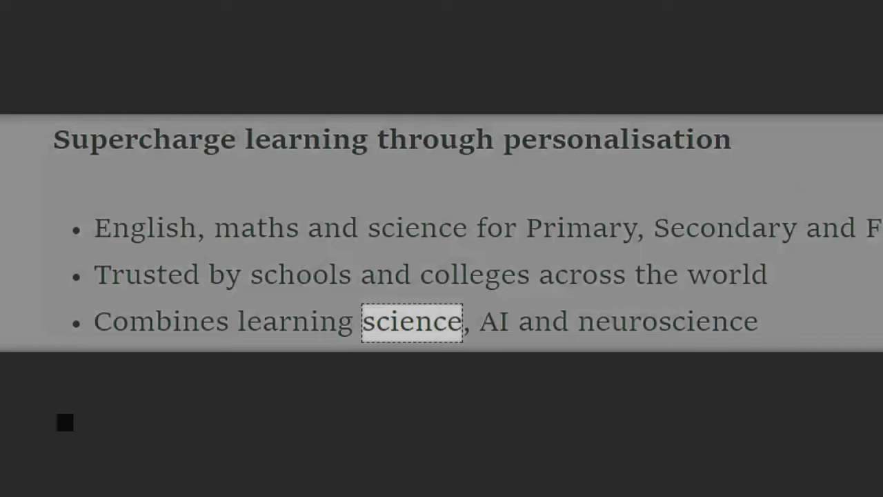
Translate the entire page into Urdu and close the reading preferences.
left_click(804, 69)
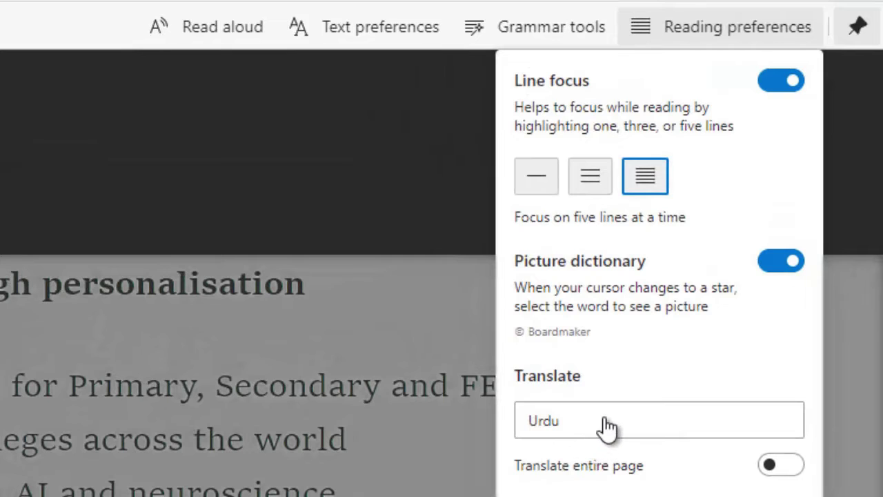
left_click(607, 428)
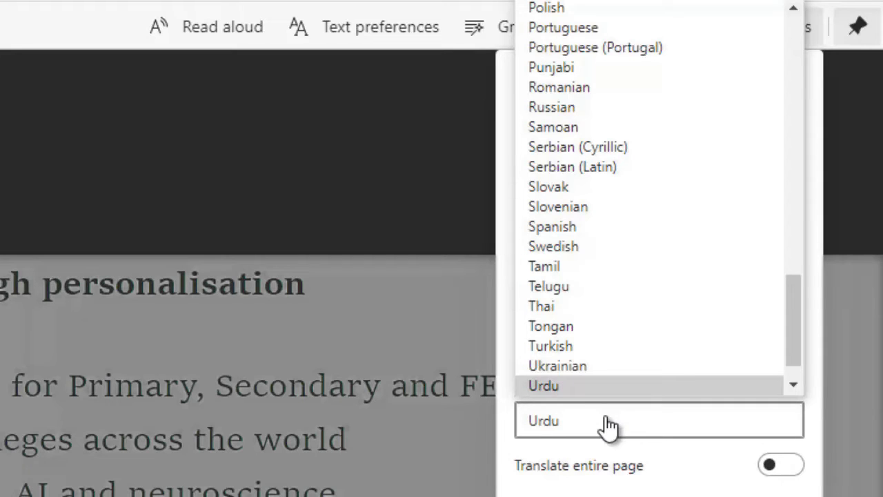
left_click(773, 475)
left_click(781, 465)
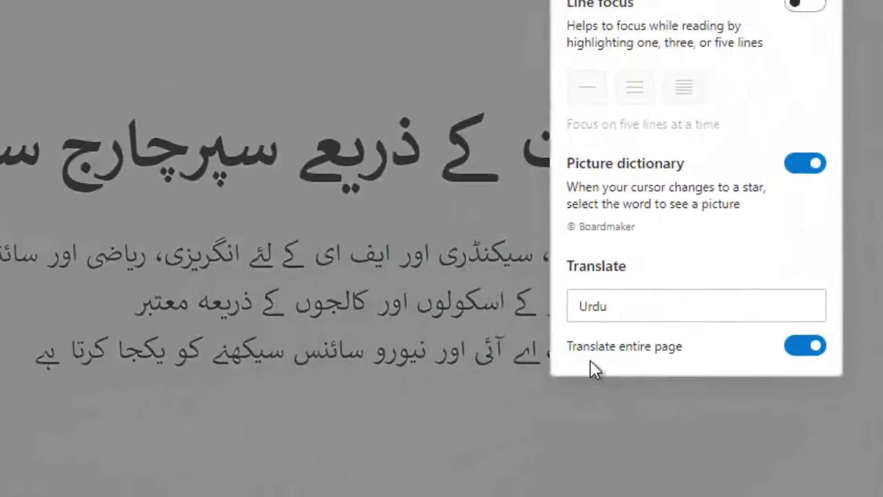
left_click(494, 405)
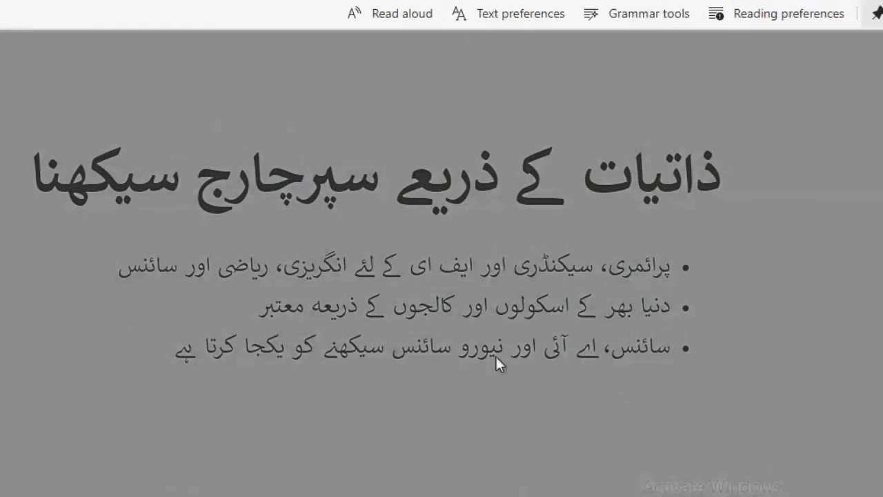
Have the Urdu page read aloud, look through the available voices, and exit the read-aloud mode.
left_click(391, 18)
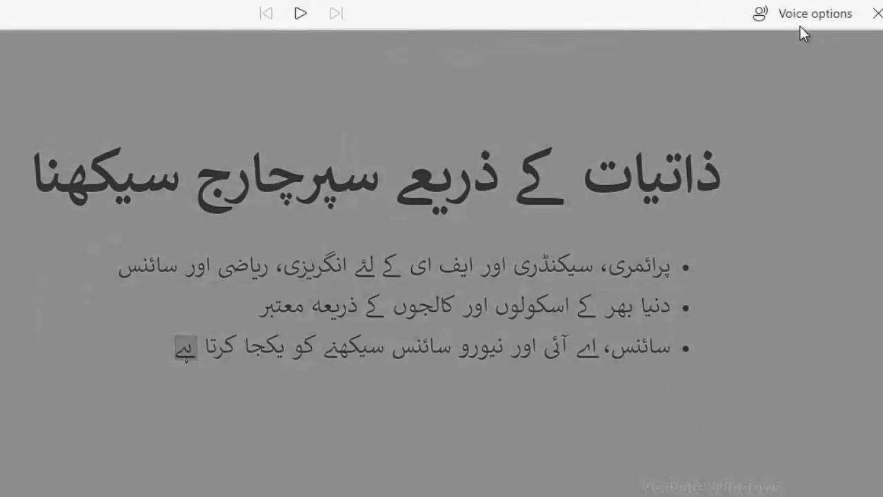
left_click(806, 21)
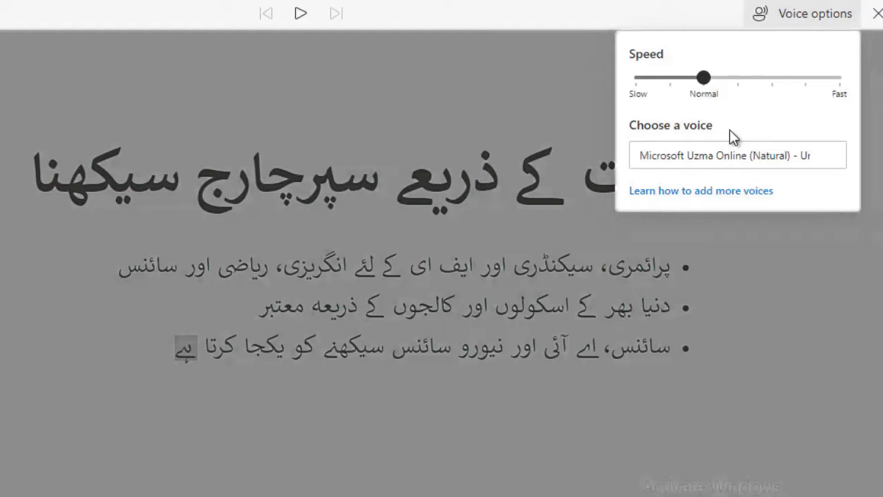
left_click(726, 161)
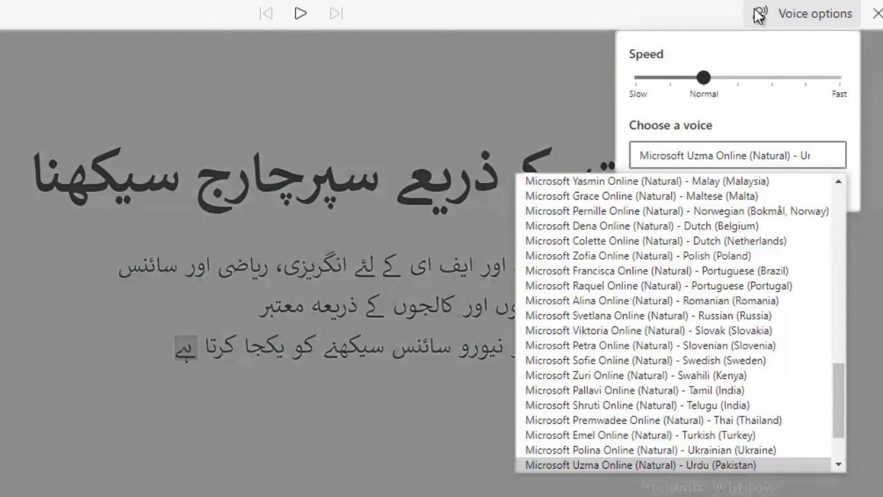
left_click(875, 13)
left_click(875, 13)
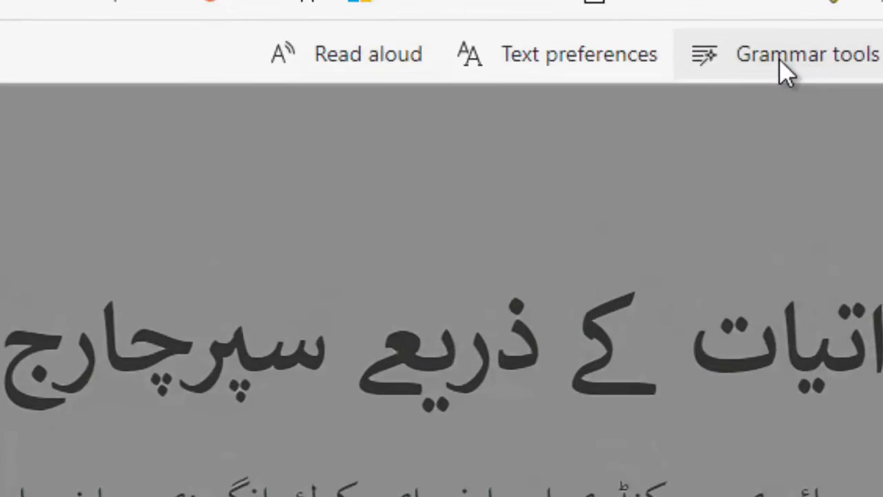
Try the turquoise, yellow-green and light blue page themes, and finish with the last pink one.
left_click(552, 59)
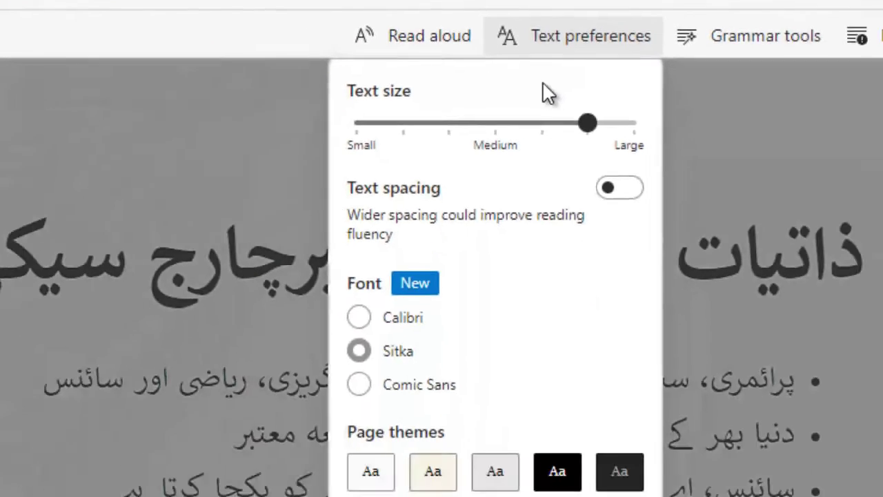
left_click(458, 366)
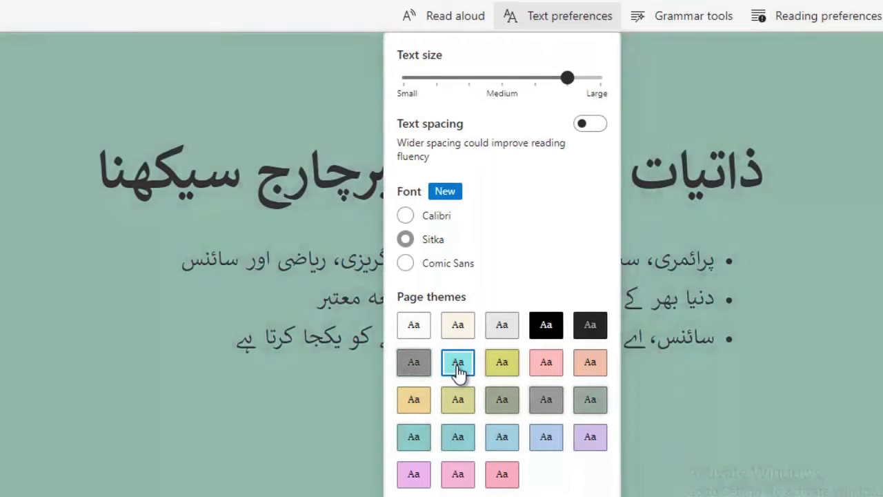
left_click(504, 366)
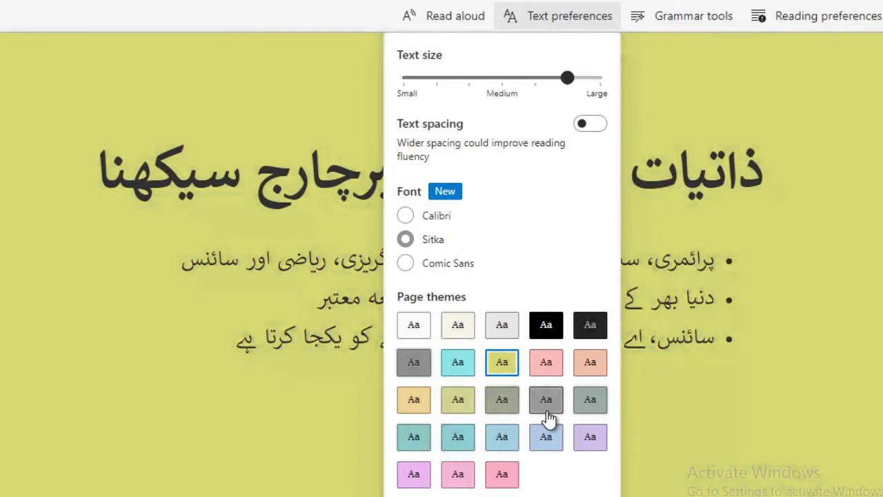
left_click(508, 437)
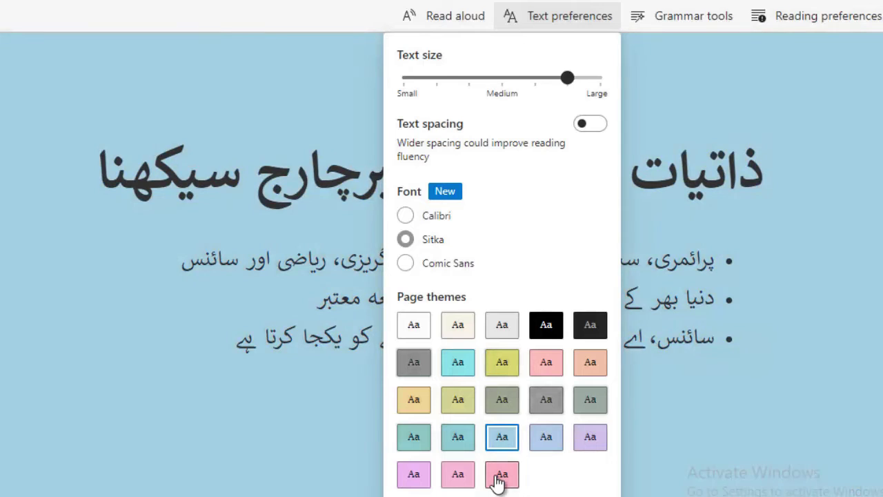
left_click(499, 477)
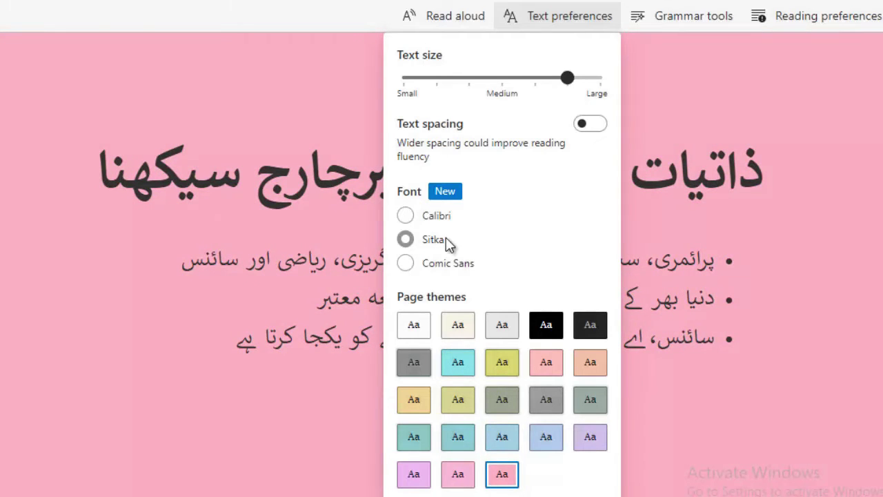
Try the Calibri and Sitka fonts for the page text, and finish with Comic Sans.
left_click(406, 216)
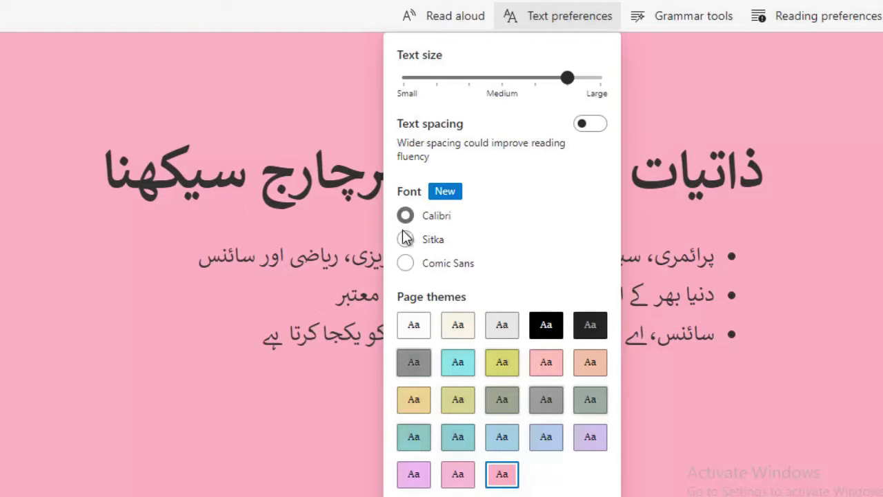
left_click(405, 239)
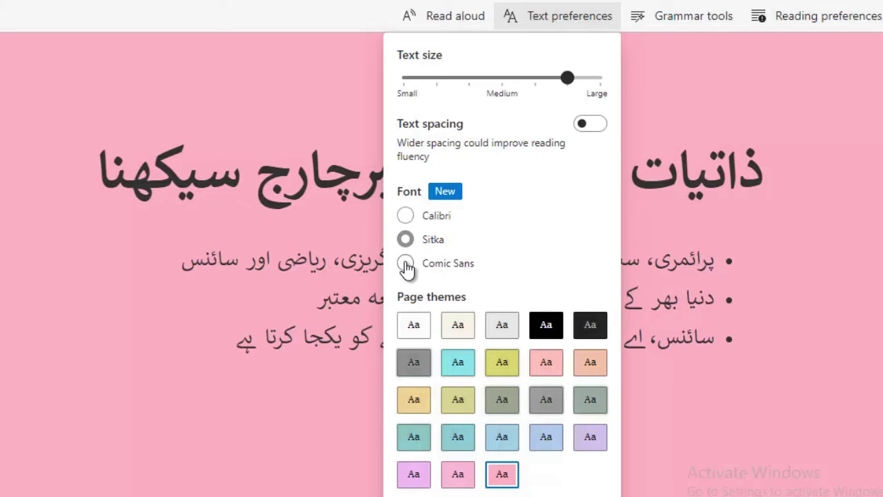
left_click(406, 264)
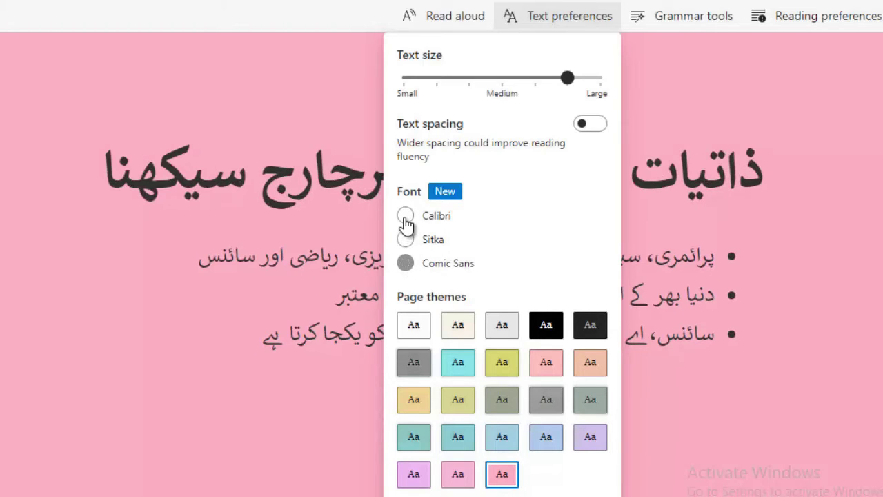
Set the page font to Calibri, turn on the wider text spacing, and view the respaced Urdu text.
left_click(406, 216)
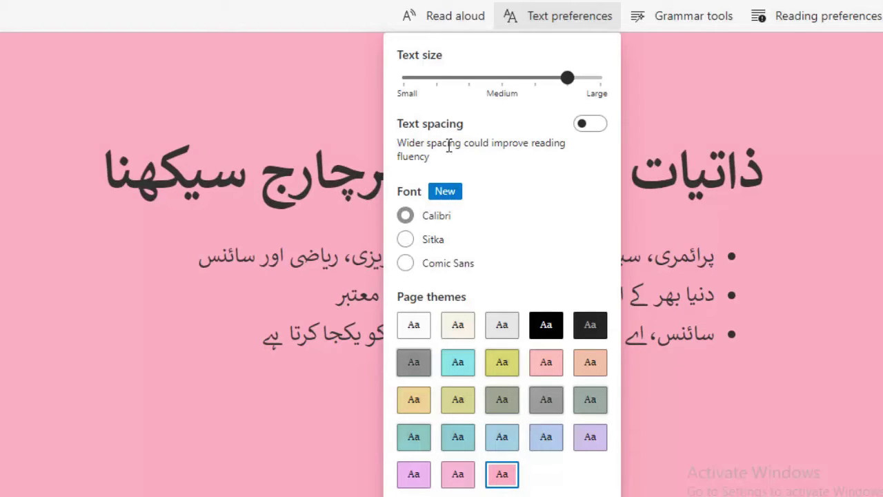
left_click(592, 124)
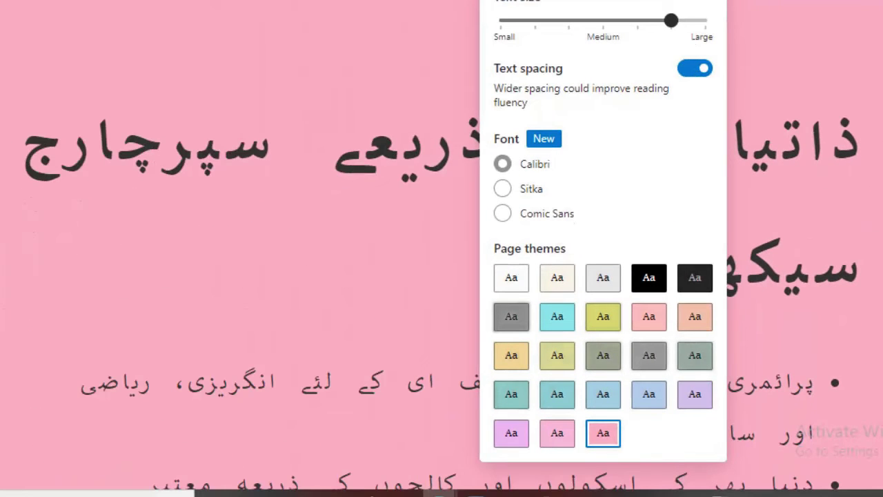
scroll(241, 276, "down", 4)
scroll(241, 276, "up", 2)
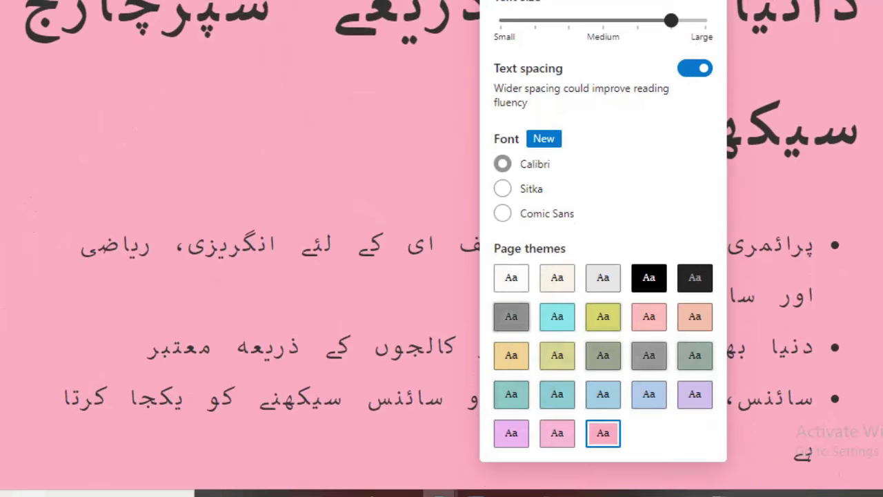
key("Escape")
scroll(442, 248, "down", 2)
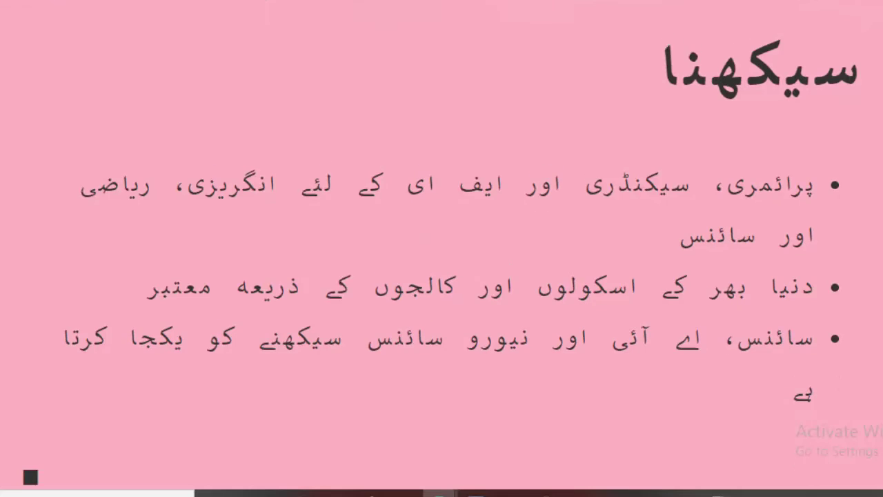
scroll(441, 249, "up", 3)
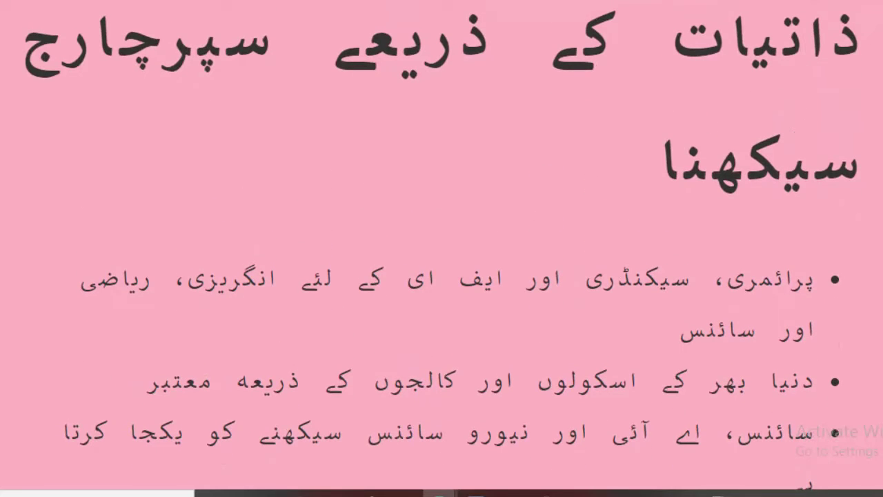
Turn off the wider text spacing in the text preferences.
left_click(729, 1)
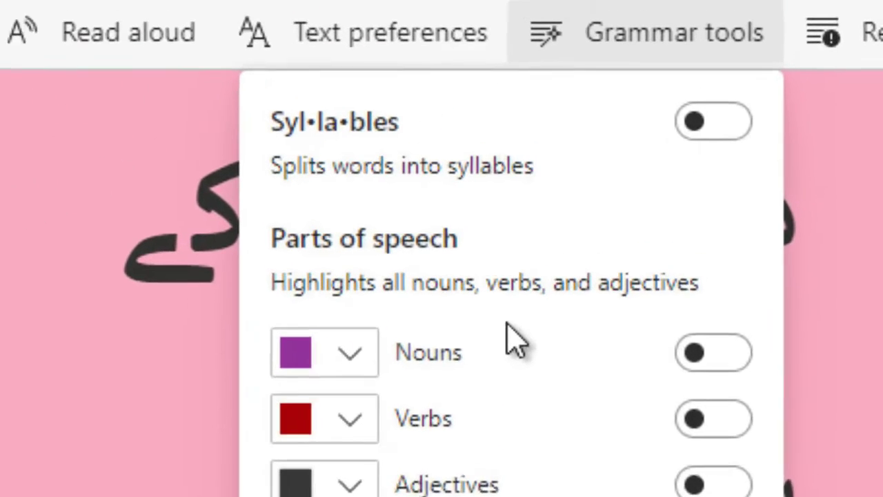
left_click(362, 38)
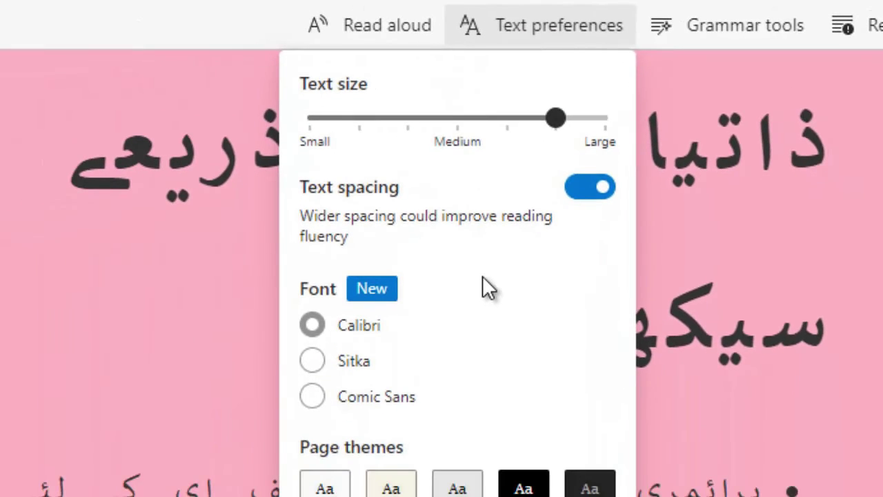
left_click(580, 201)
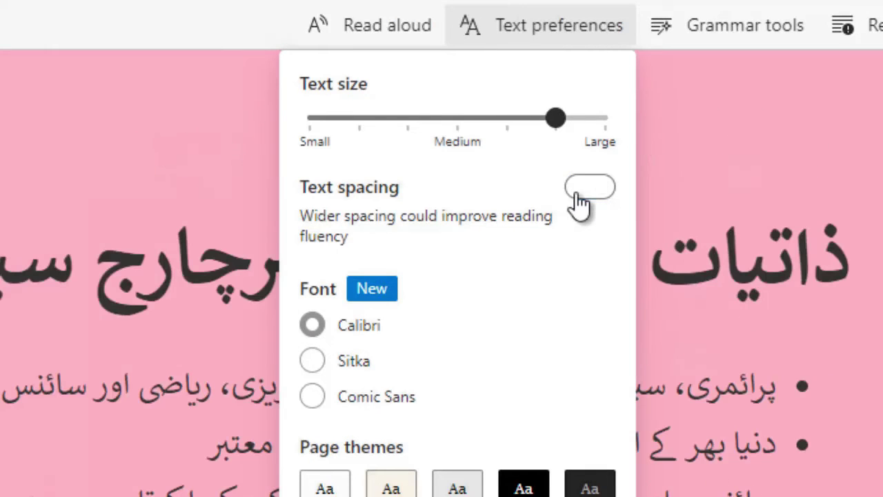
mouse_move(542, 128)
left_mouse_down()
mouse_move(456, 124)
mouse_move(555, 128)
mouse_move(385, 133)
mouse_move(545, 136)
left_mouse_up()
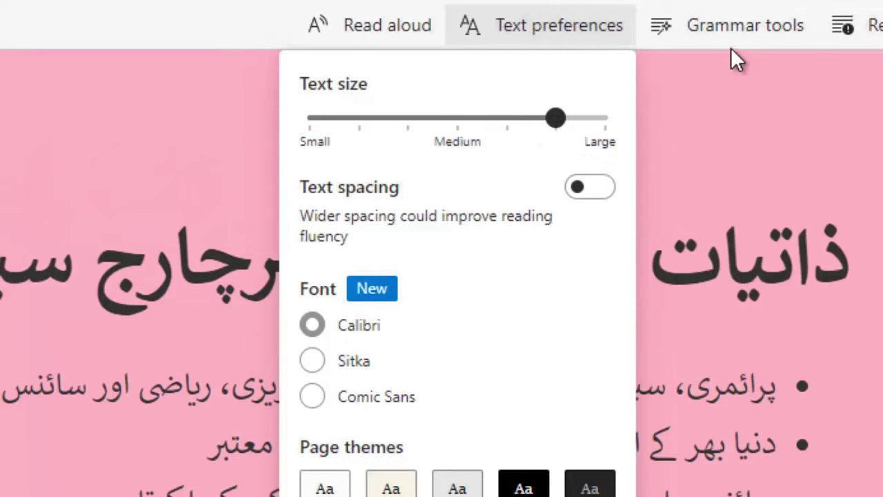
Turn on noun highlighting for the Urdu text, and exit the read-aloud mode.
left_click(726, 27)
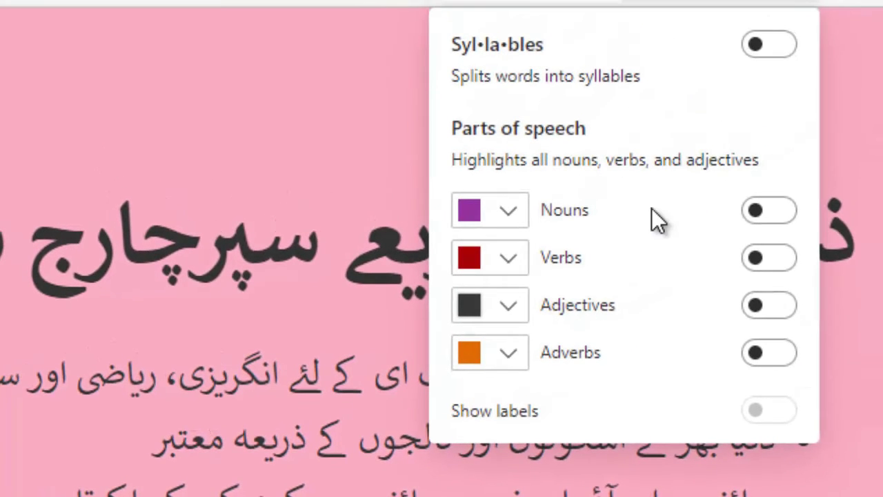
left_click(778, 218)
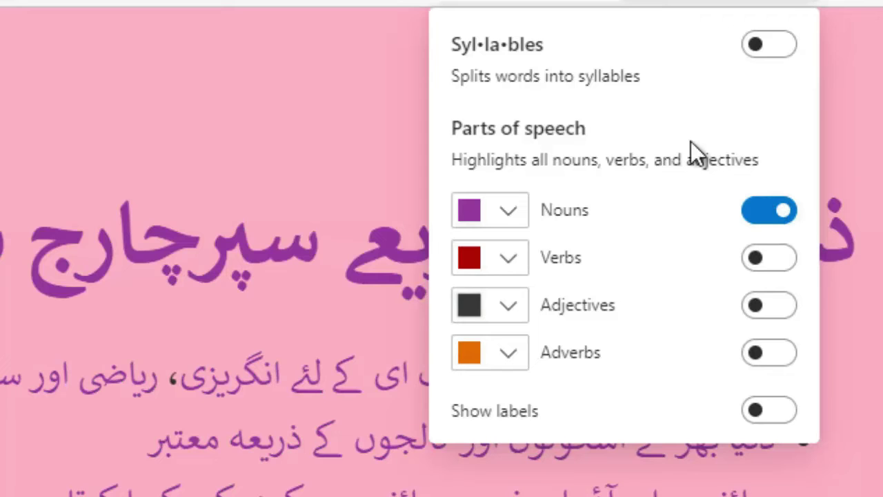
left_click(341, 105)
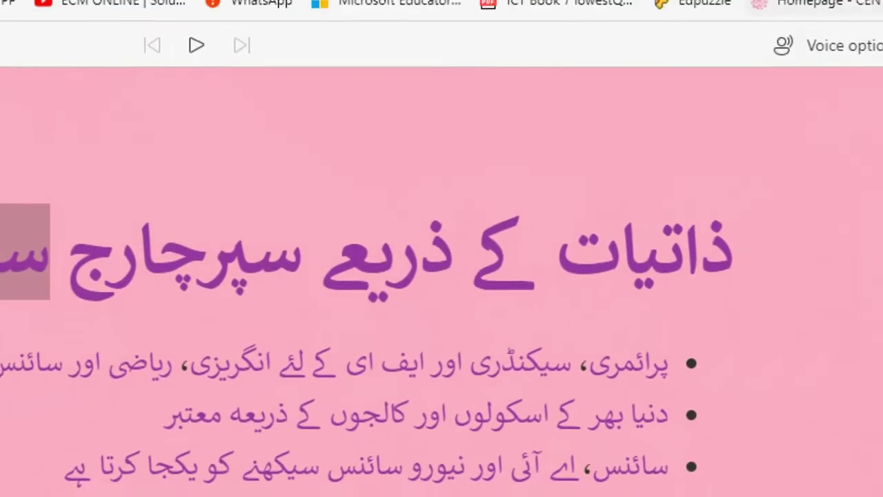
left_click(862, 72)
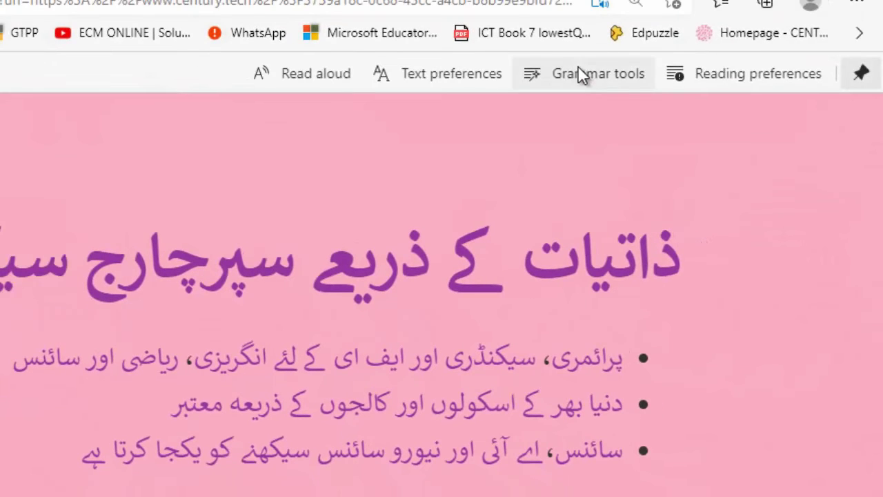
Try the part-of-speech highlighting for verbs, adjectives and adverbs.
left_click(579, 72)
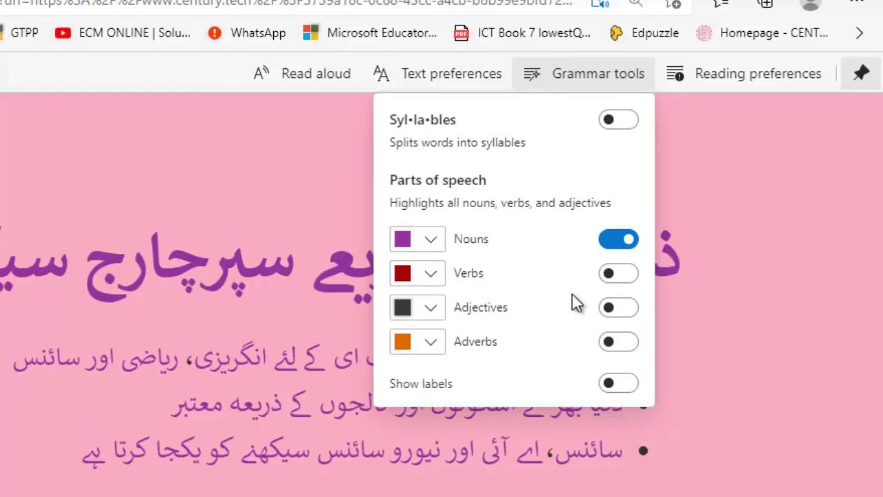
left_click(624, 276)
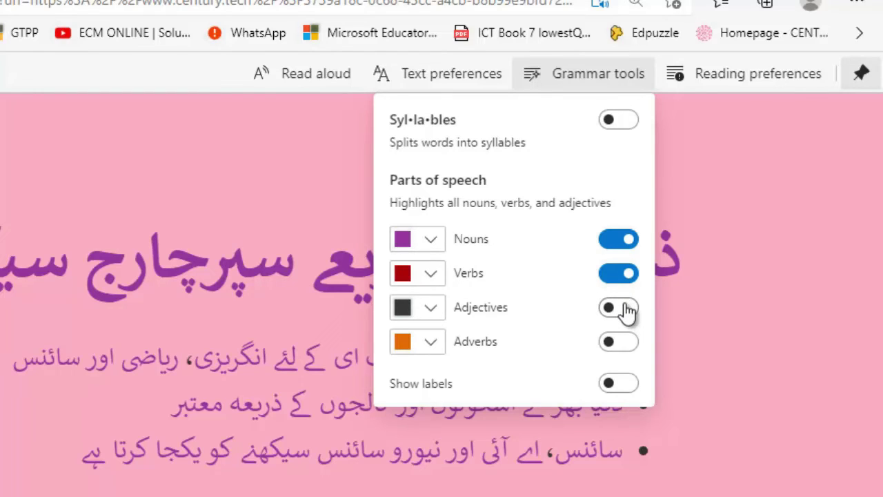
left_click(625, 311)
left_click(628, 350)
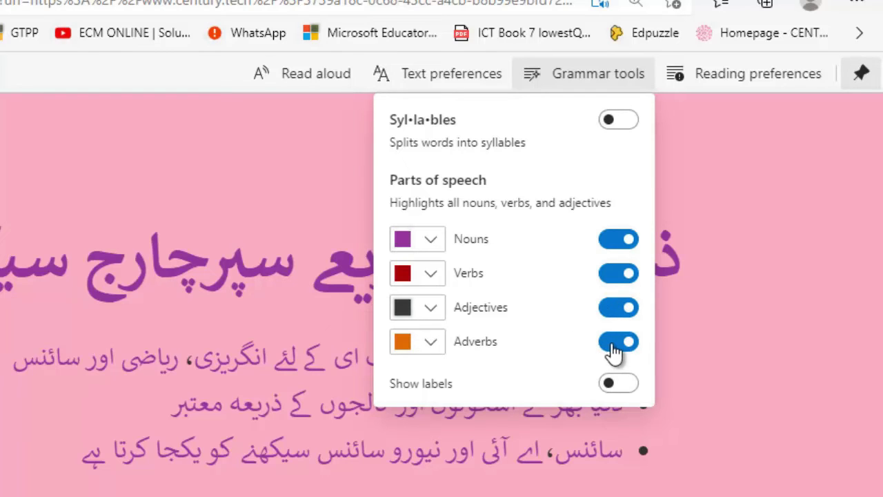
left_click(616, 345)
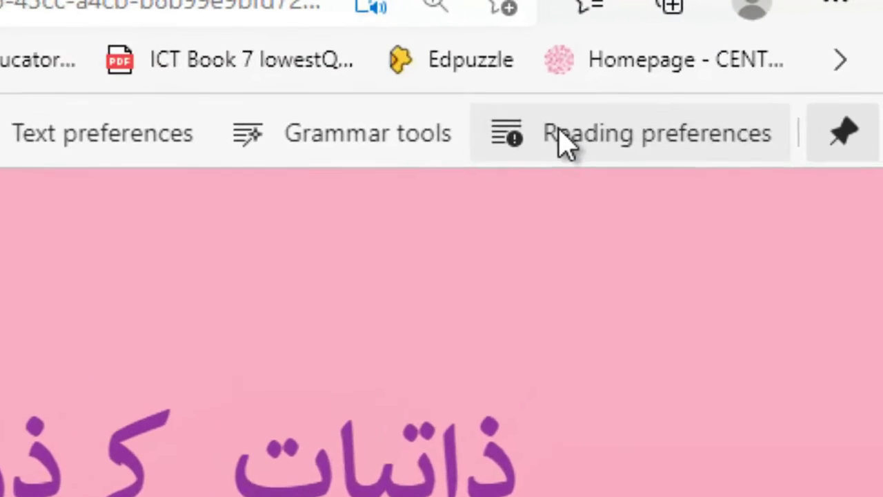
Set the translation language of the entire page to English.
left_click(561, 131)
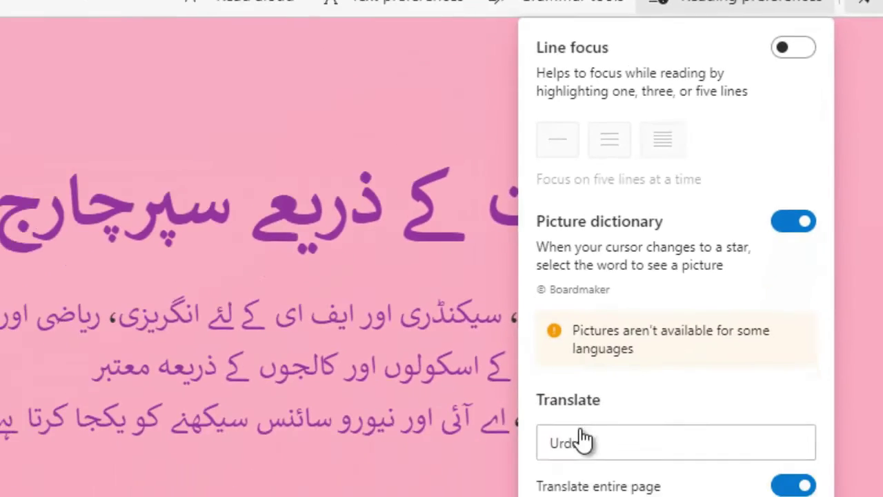
left_click(584, 447)
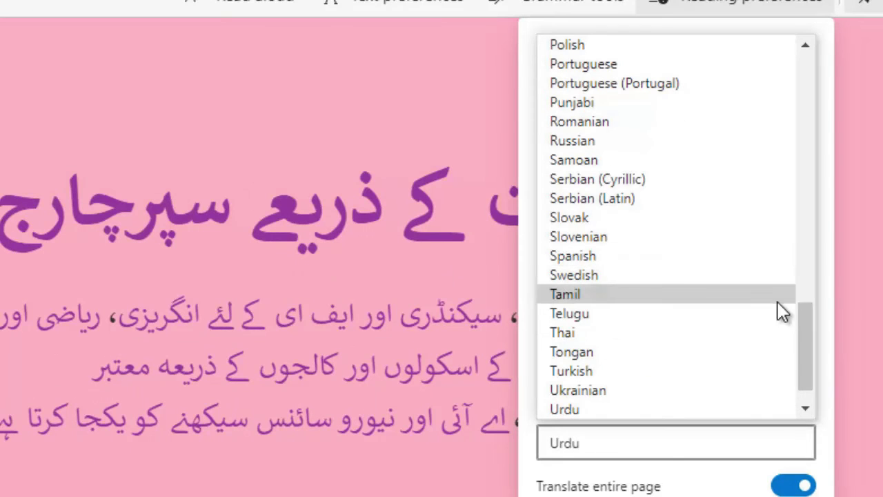
left_click_drag(811, 328, 615, 287)
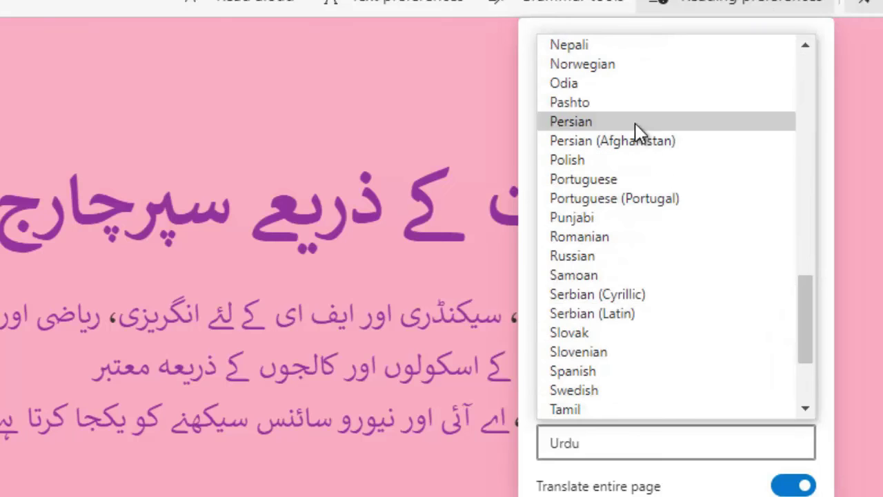
key("e")
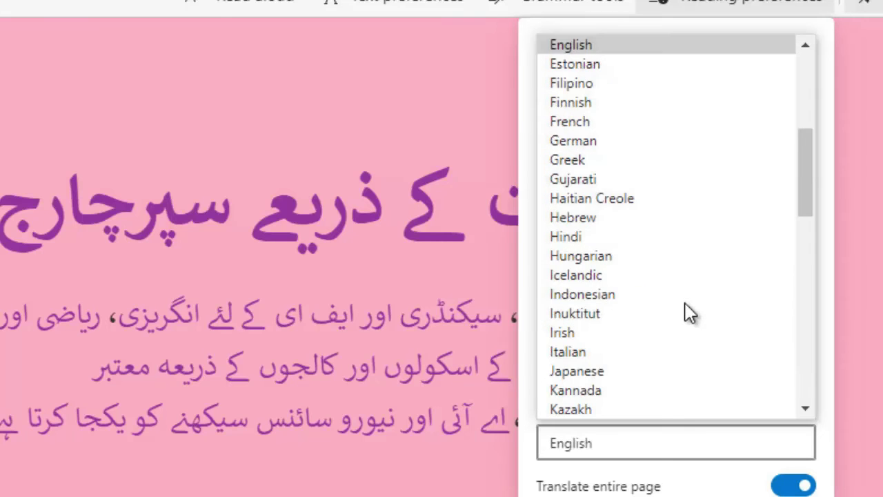
mouse_move(595, 36)
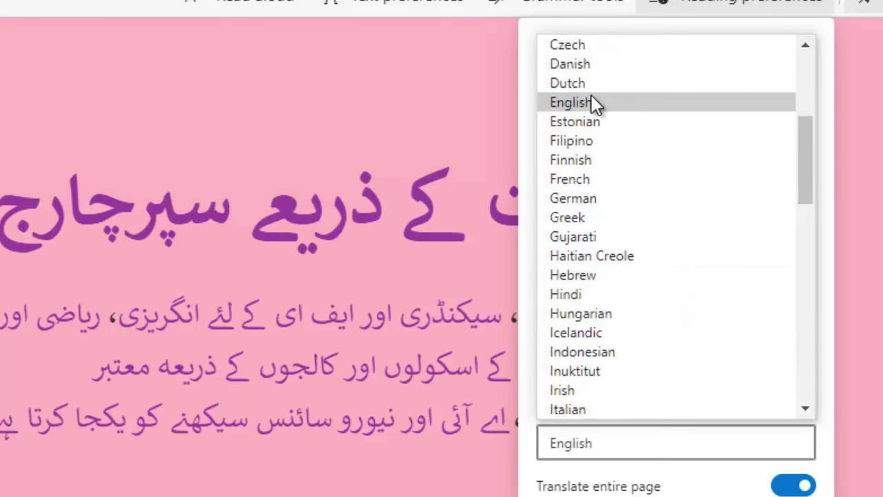
left_click(591, 95)
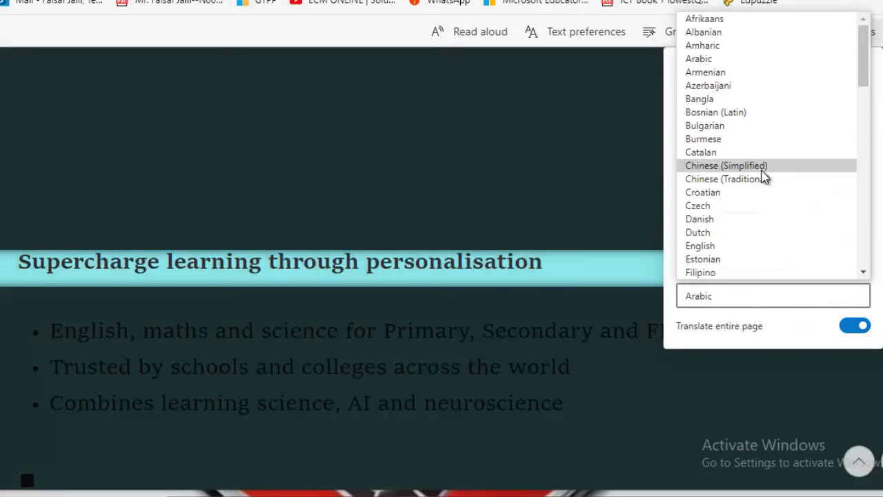
Translate the entire page into Chinese (Simplified), have it read aloud, and exit the read-aloud mode.
scroll(756, 162, "down", 2)
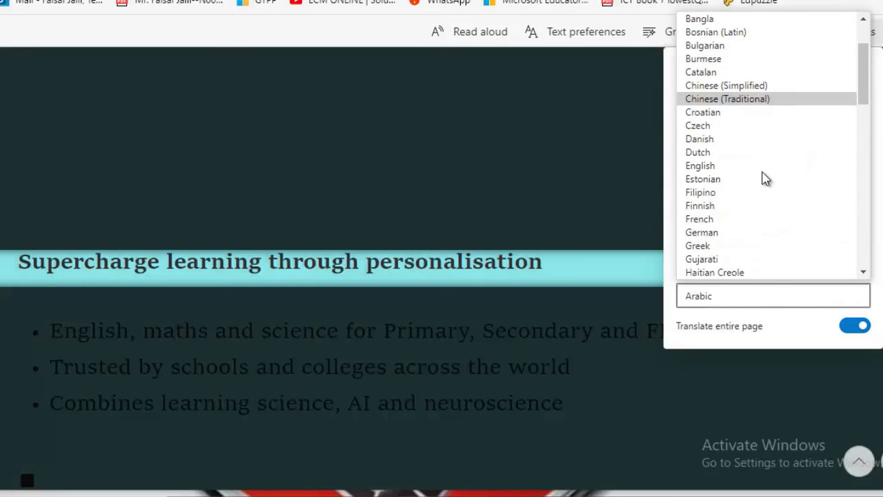
left_click(754, 86)
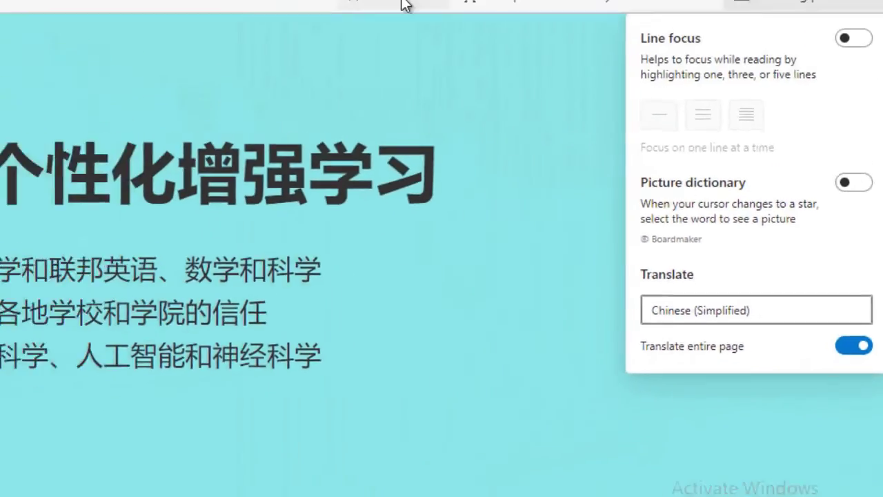
left_click(405, 5)
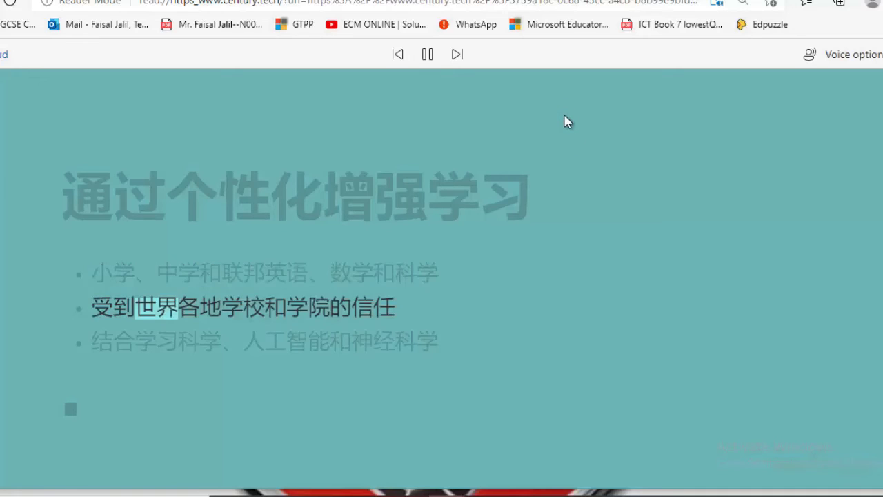
left_click(427, 54)
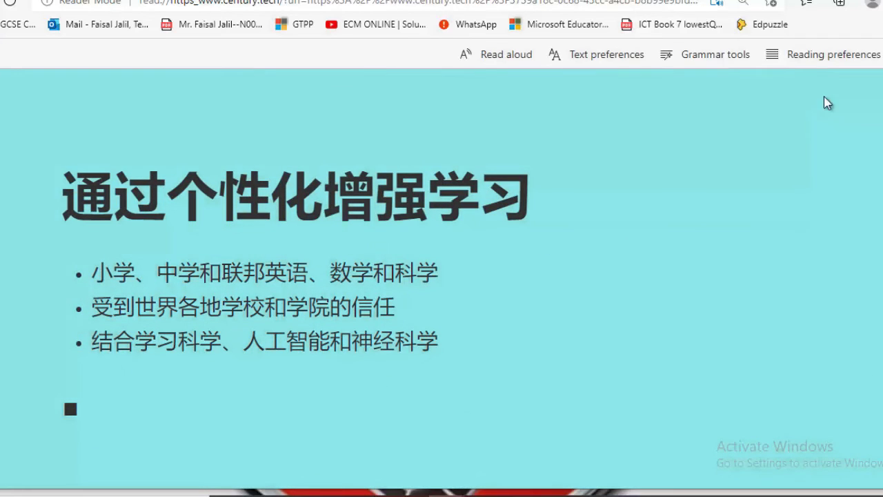
Translate the entire page into Urdu, close the reading preferences, and start reading the page aloud.
left_click(842, 56)
left_click(747, 306)
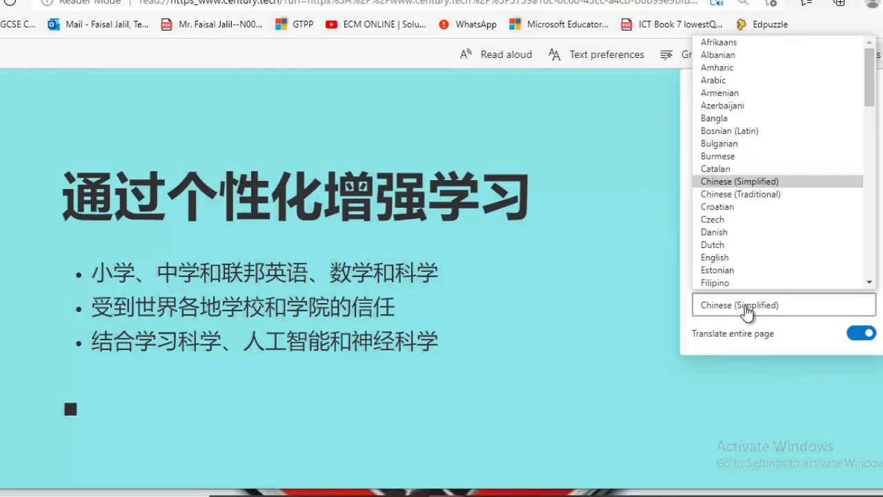
scroll(789, 200, "down", 2)
scroll(786, 200, "down", 5)
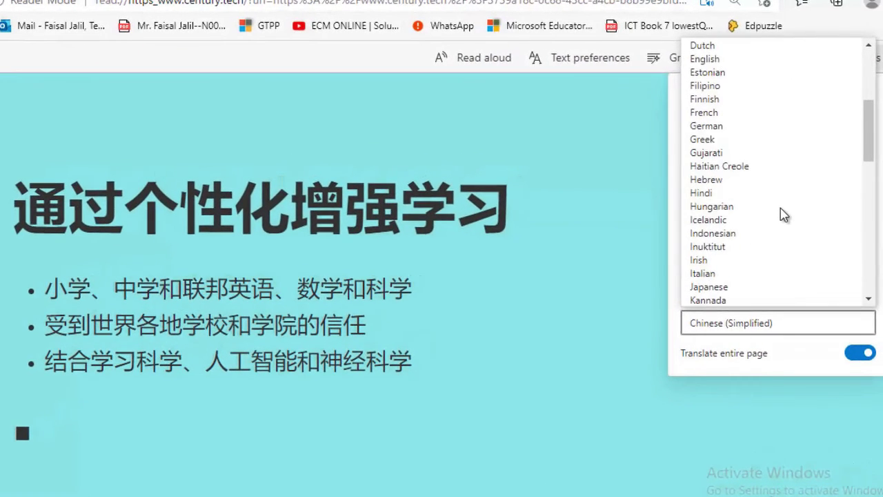
scroll(782, 214, "down", 5)
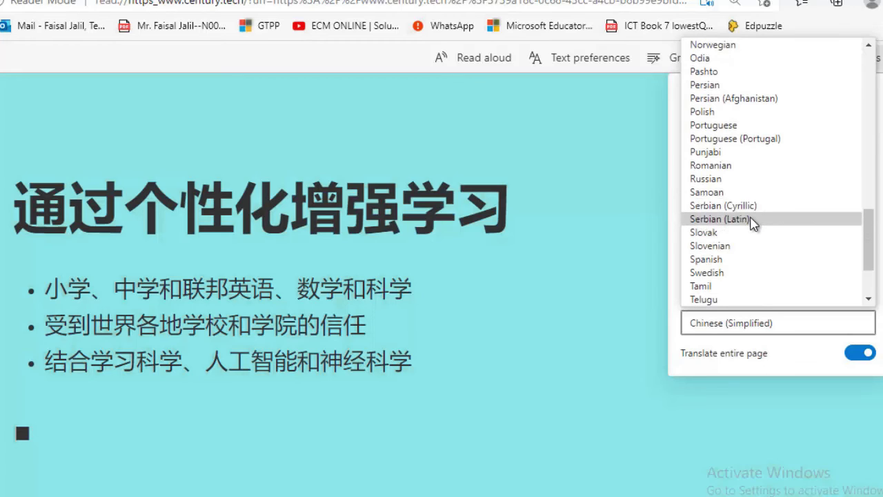
key("u")
key("r")
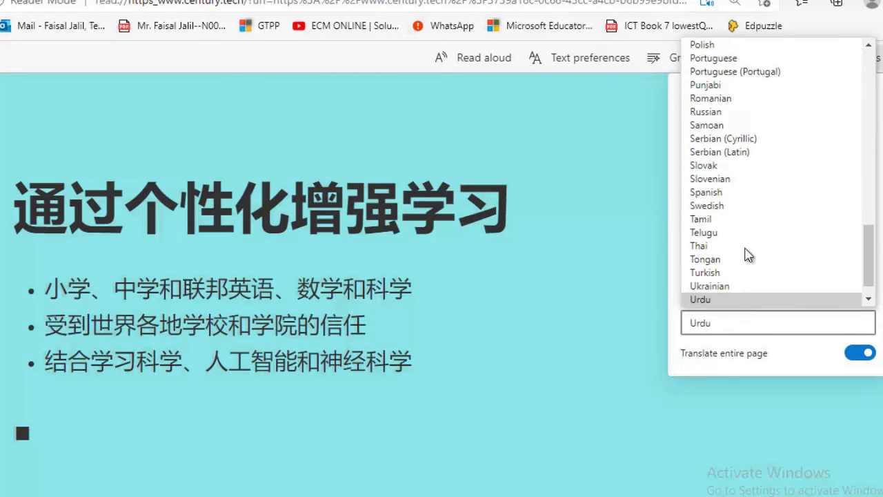
left_click(715, 299)
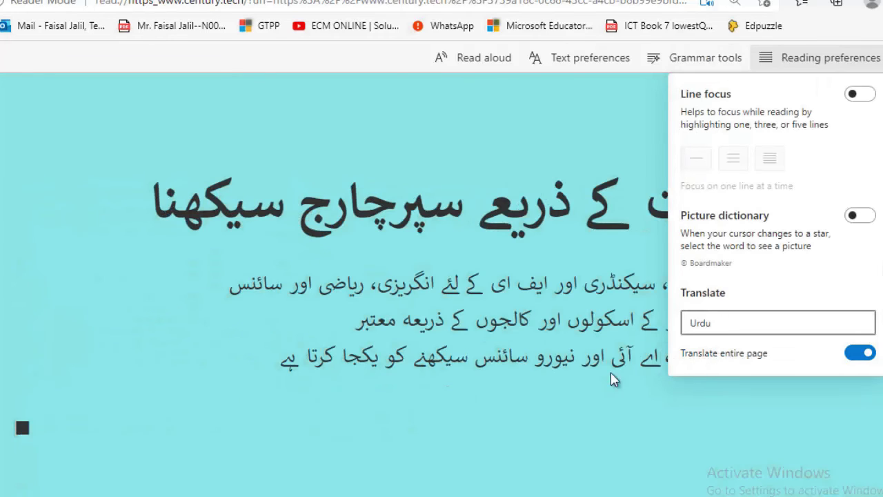
left_click(735, 426)
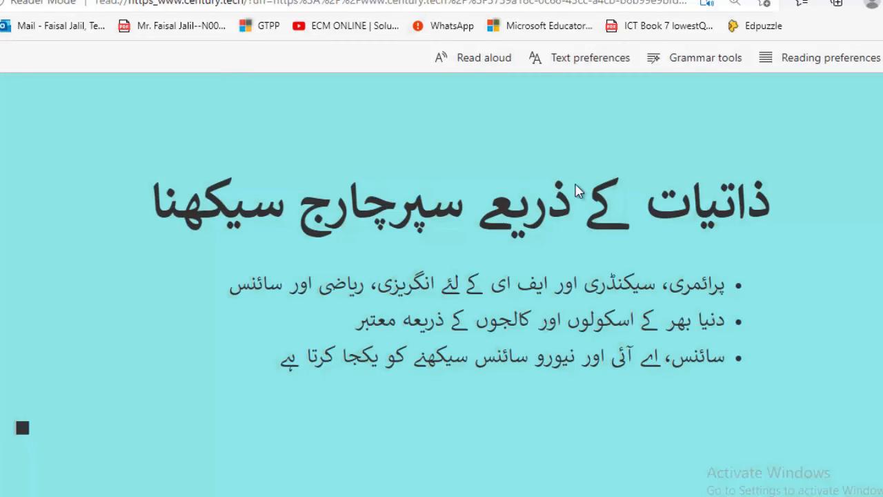
left_click(465, 61)
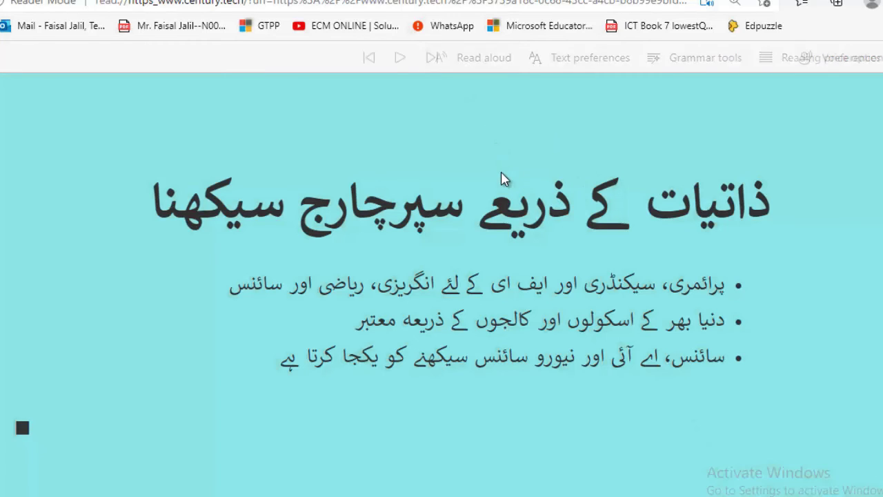